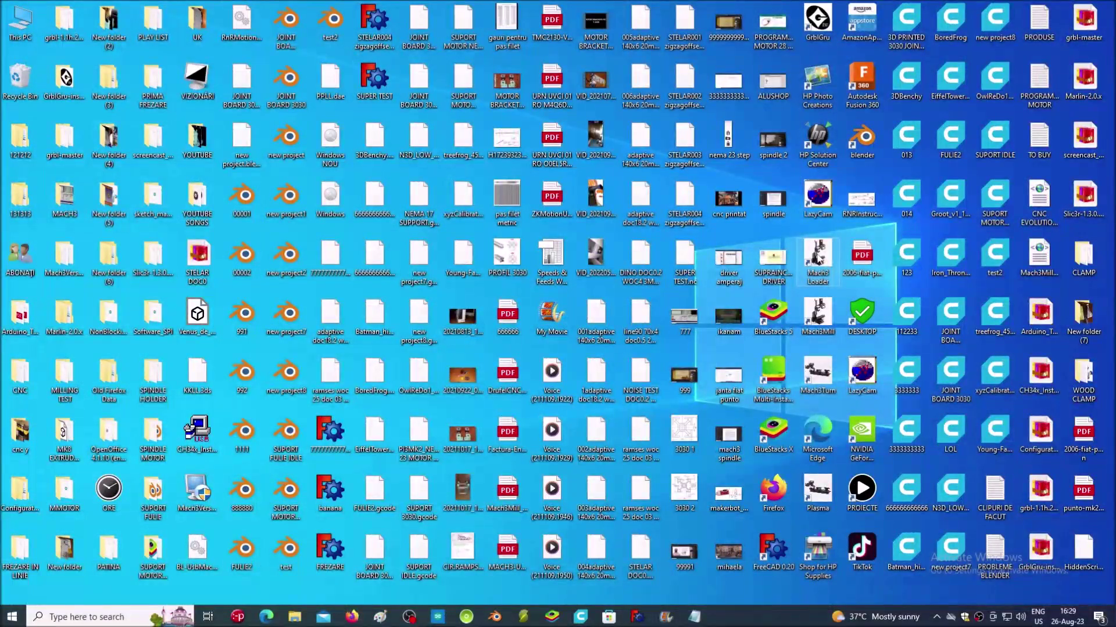
Step: Start Mach3 with the CNC EVOLUTION MILL profile and bring up the Input Signals settings
{"action": "double_click", "coordinate": [818, 255]}
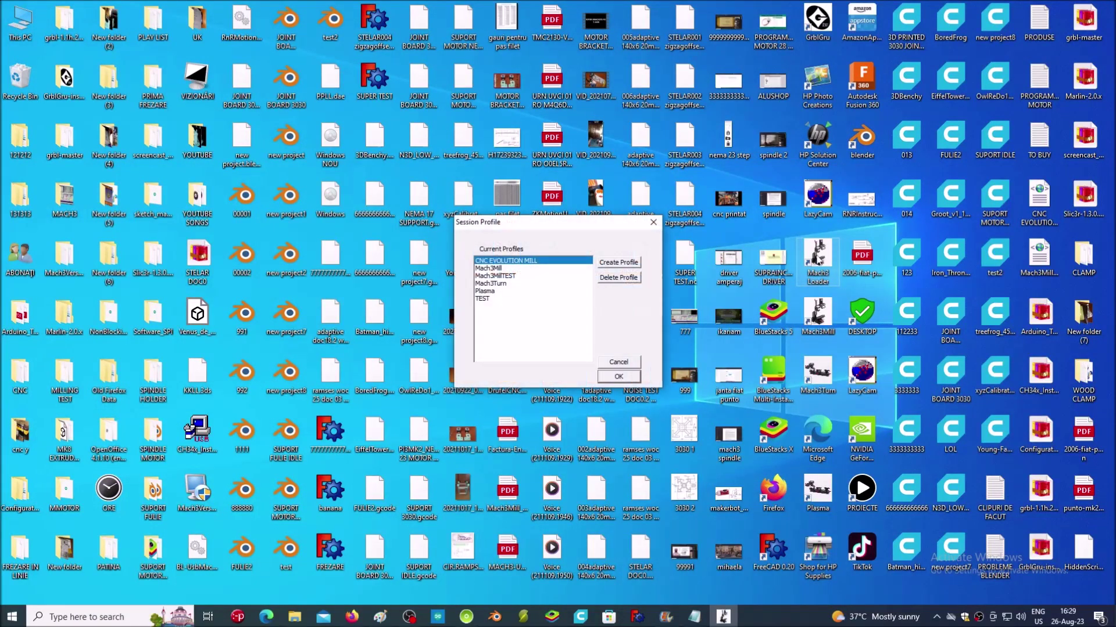
{"action": "left_click", "coordinate": [615, 378]}
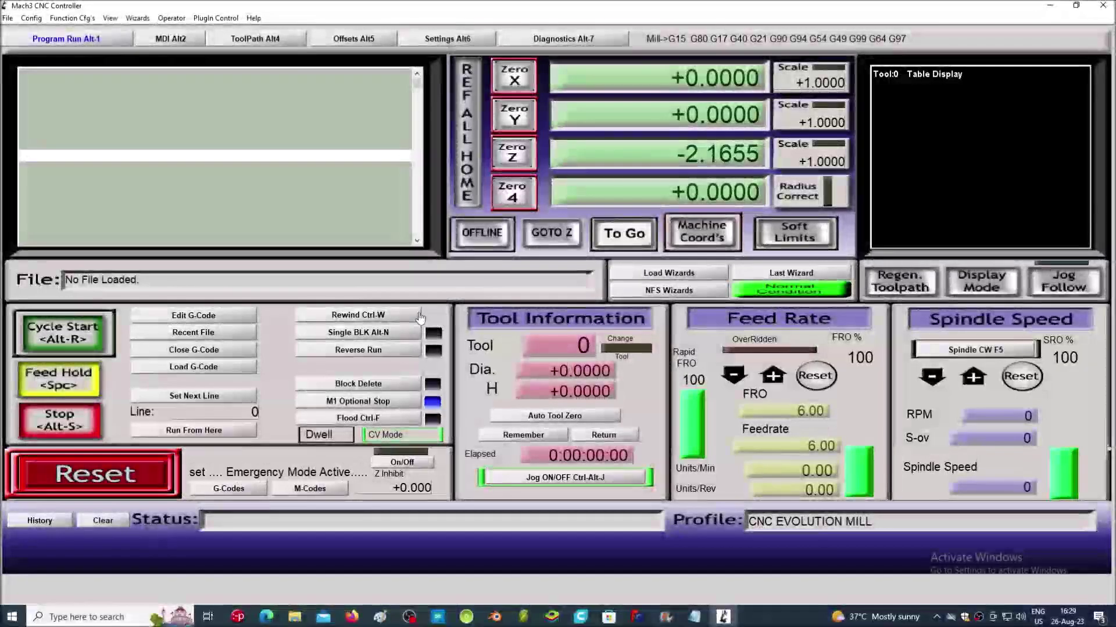
{"action": "left_click", "coordinate": [35, 19]}
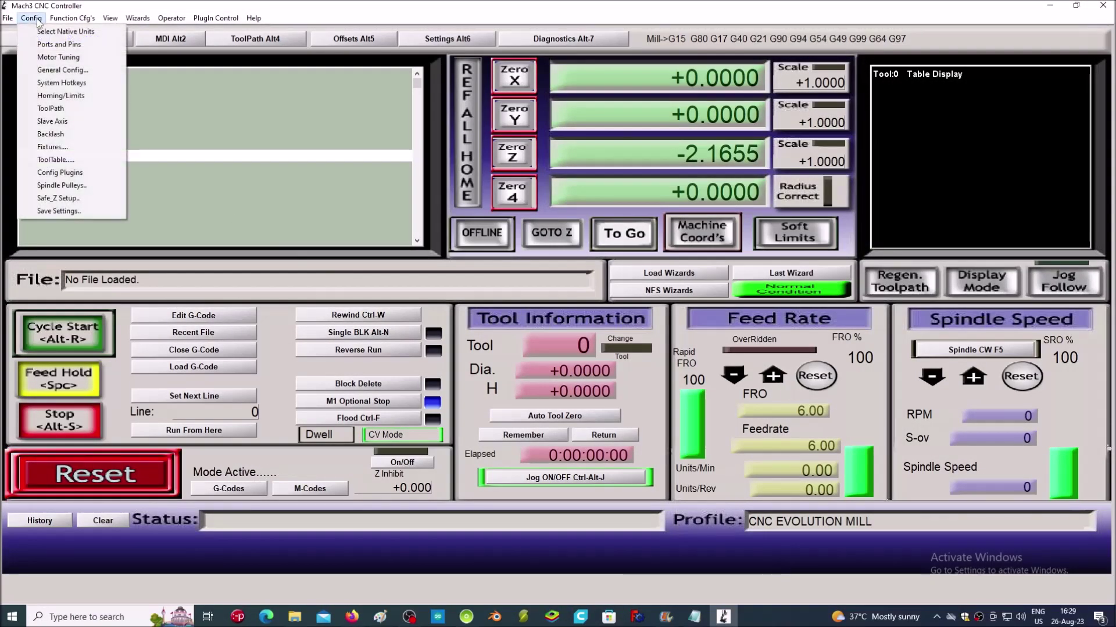
{"action": "left_click", "coordinate": [58, 44]}
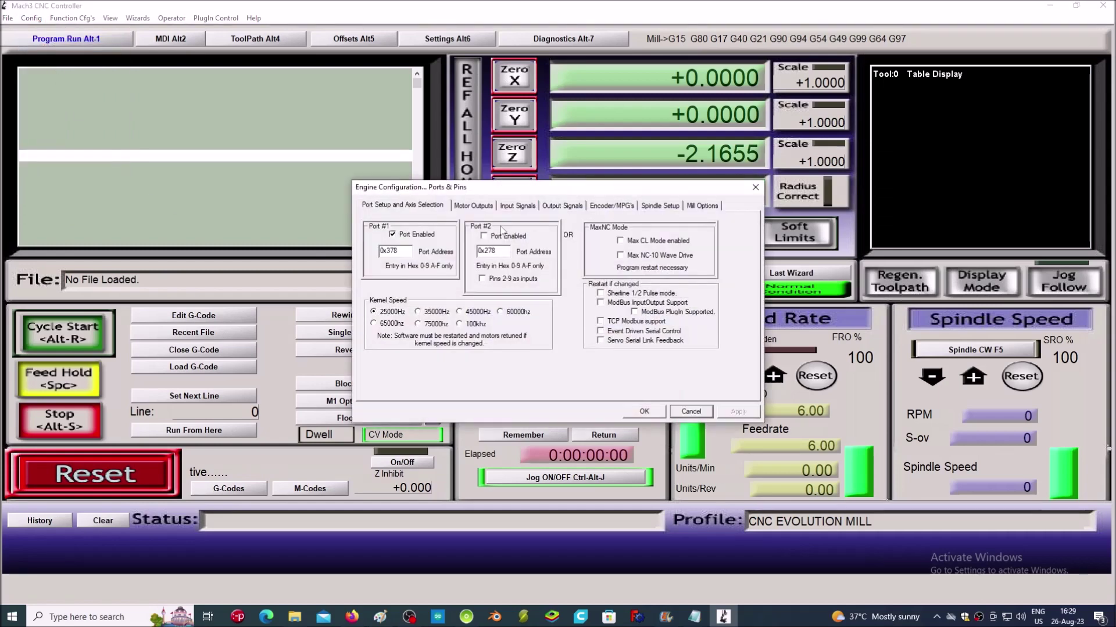
{"action": "left_click", "coordinate": [515, 207]}
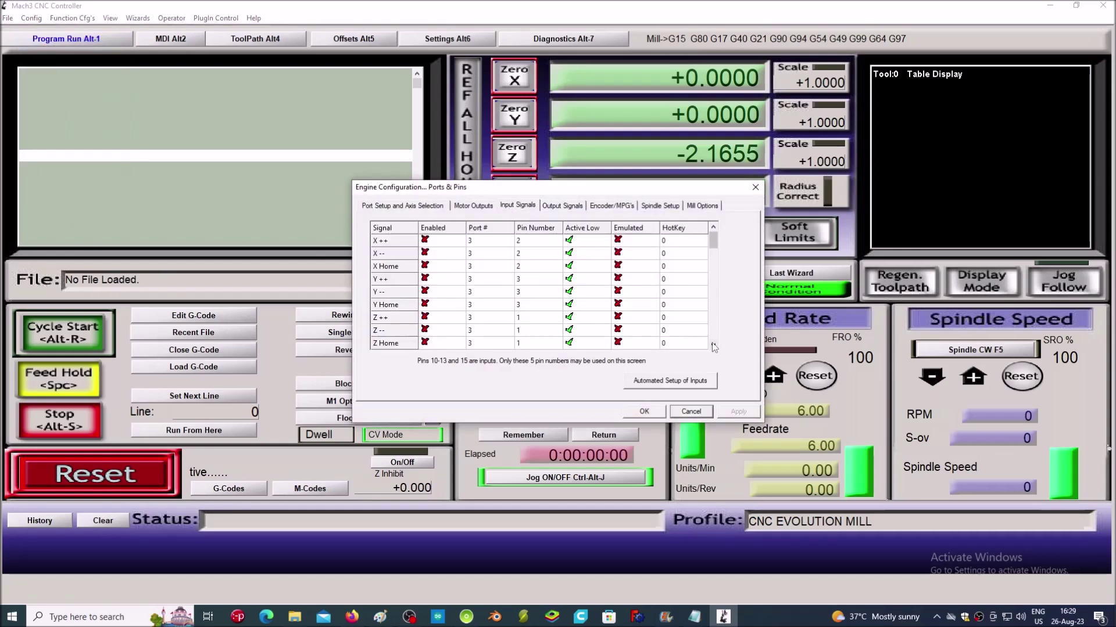
Step: Enable the Probe input on port 3, pin 4, and check the Diagnostics view
{"action": "left_click", "coordinate": [713, 346]}
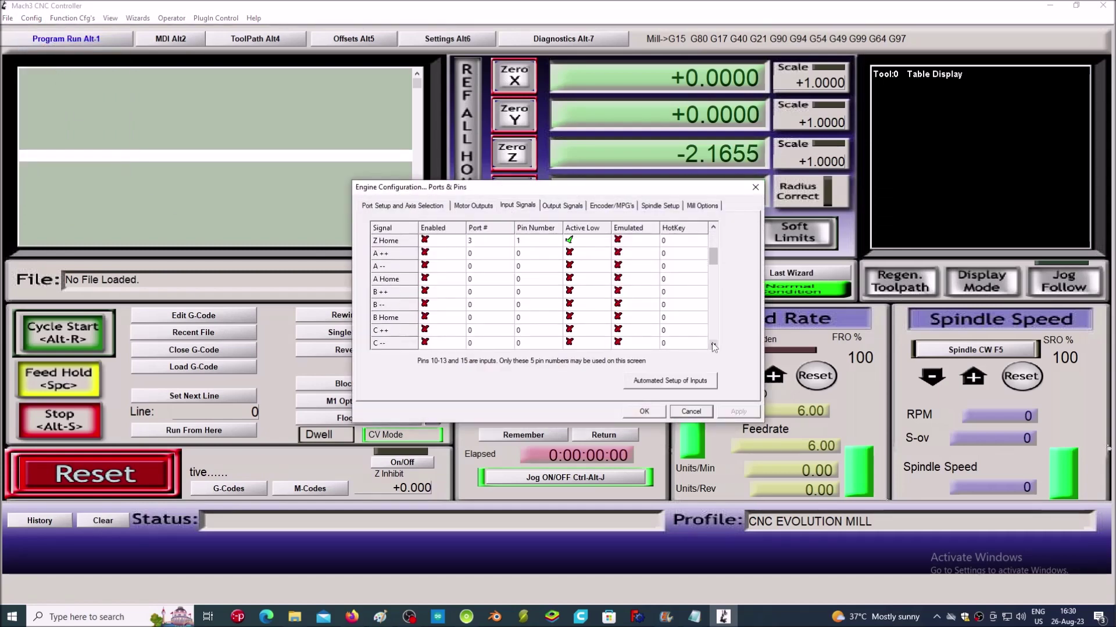
{"action": "left_click", "coordinate": [714, 345]}
{"action": "left_click", "coordinate": [713, 346]}
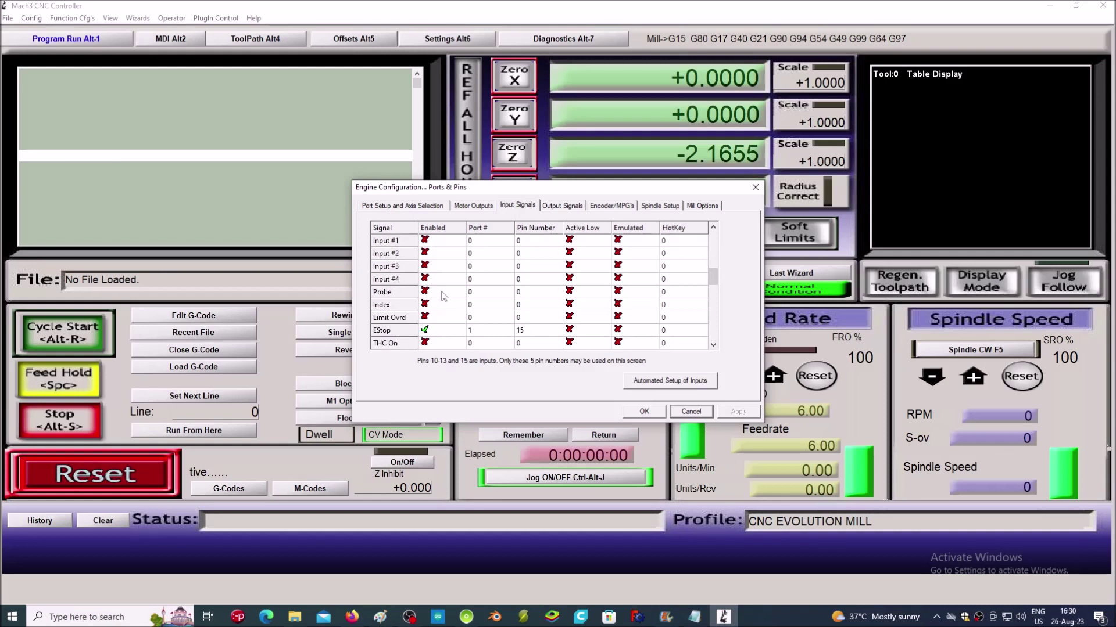
{"action": "left_click", "coordinate": [443, 295]}
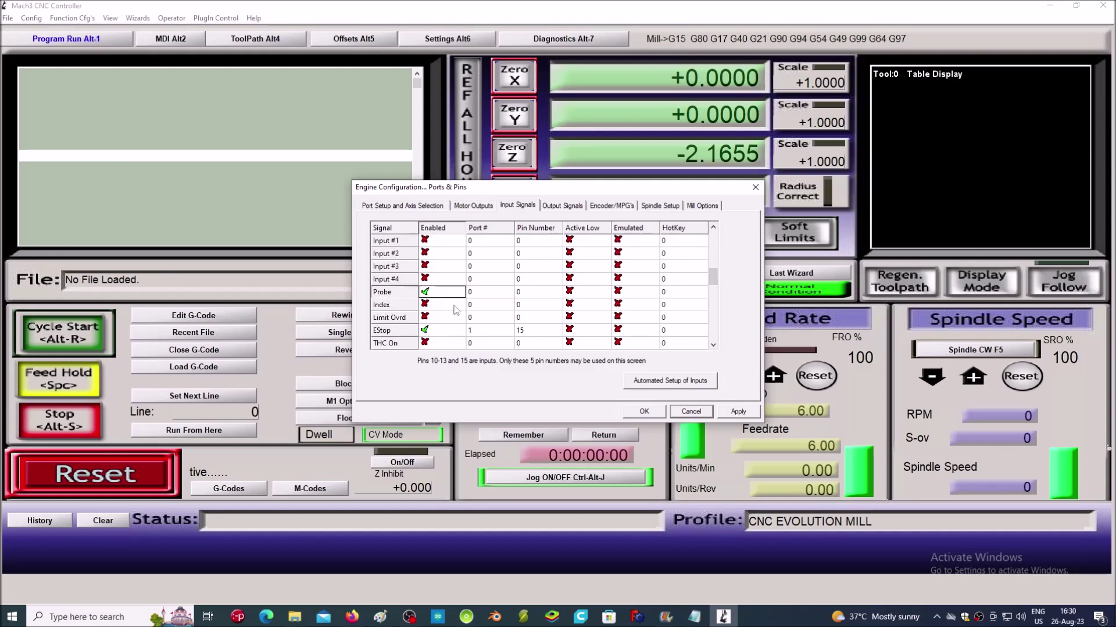
{"action": "left_click", "coordinate": [486, 298]}
{"action": "type", "text": "3"}
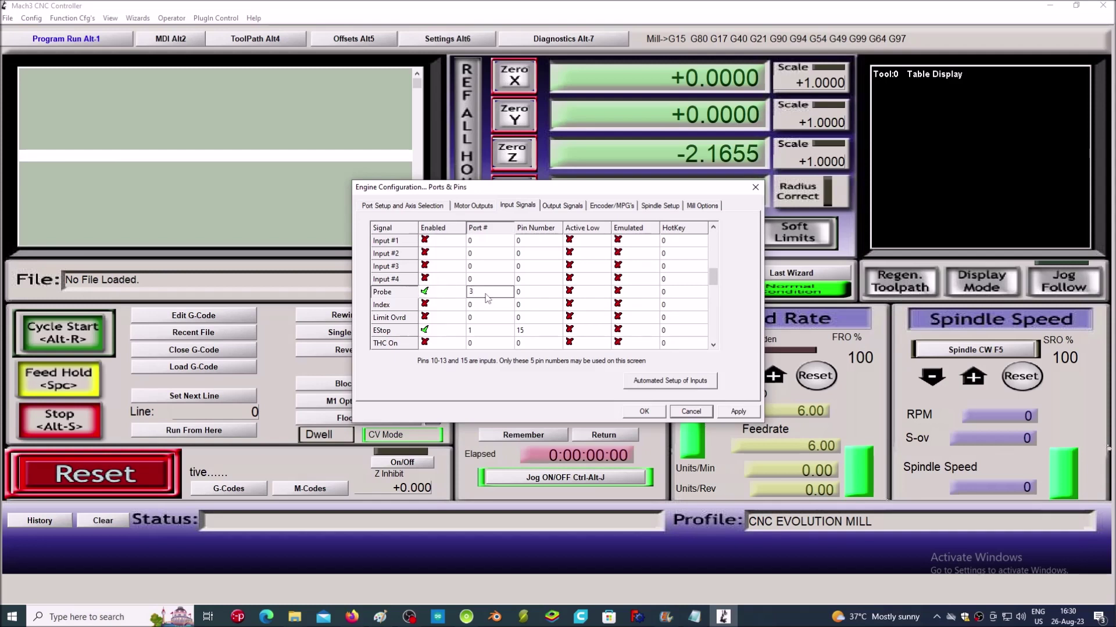
{"action": "left_click", "coordinate": [539, 295]}
{"action": "type", "text": "4"}
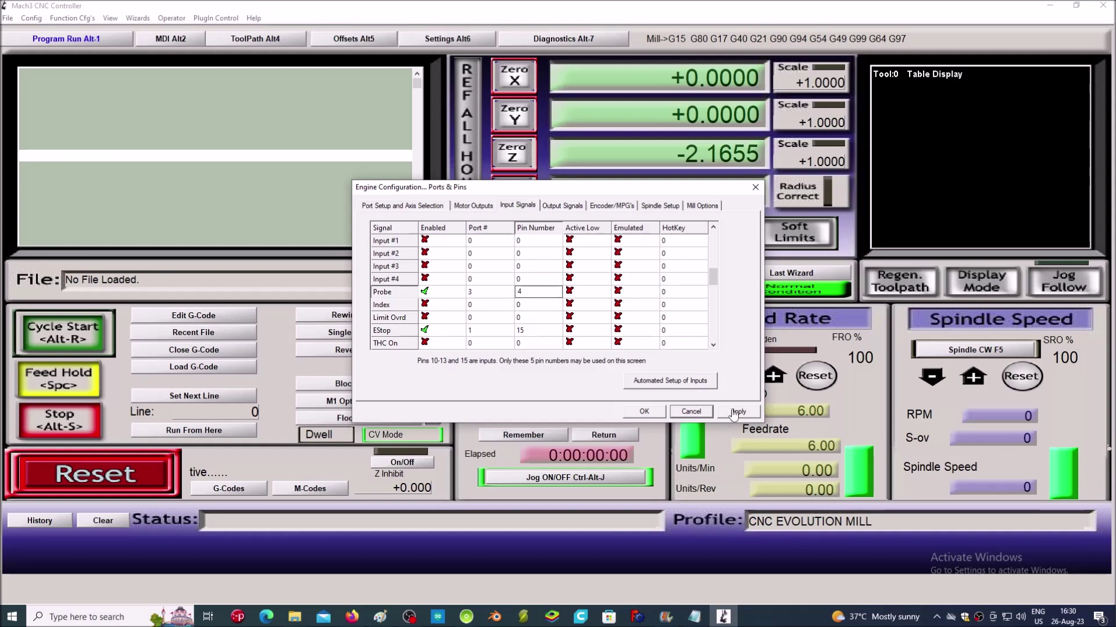
{"action": "left_click", "coordinate": [645, 412]}
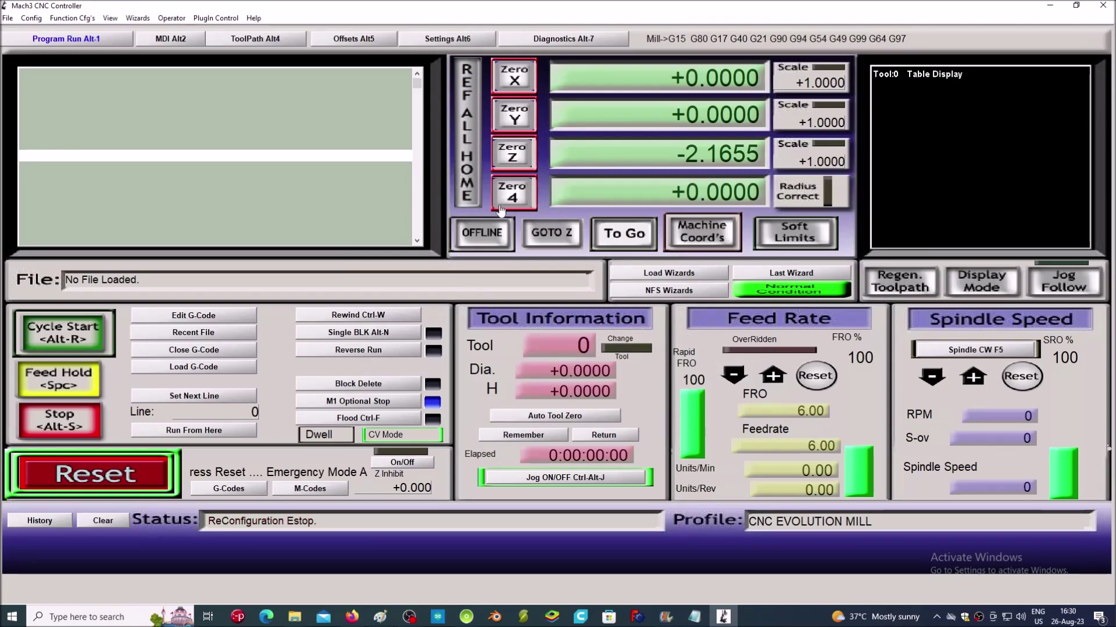
{"action": "left_click", "coordinate": [542, 42]}
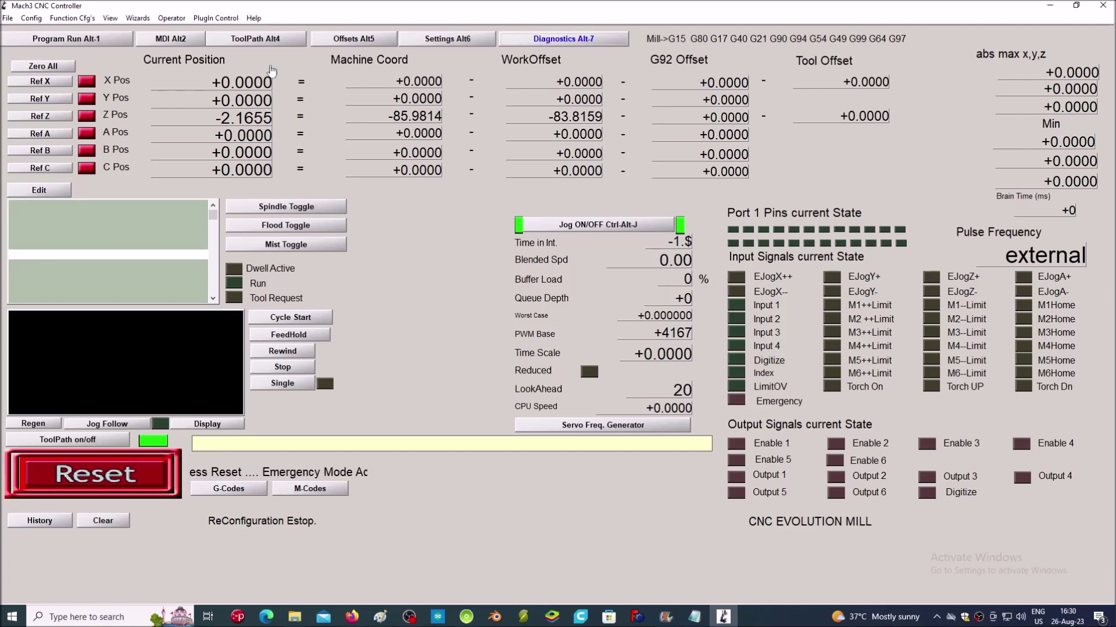
{"action": "left_click", "coordinate": [92, 40]}
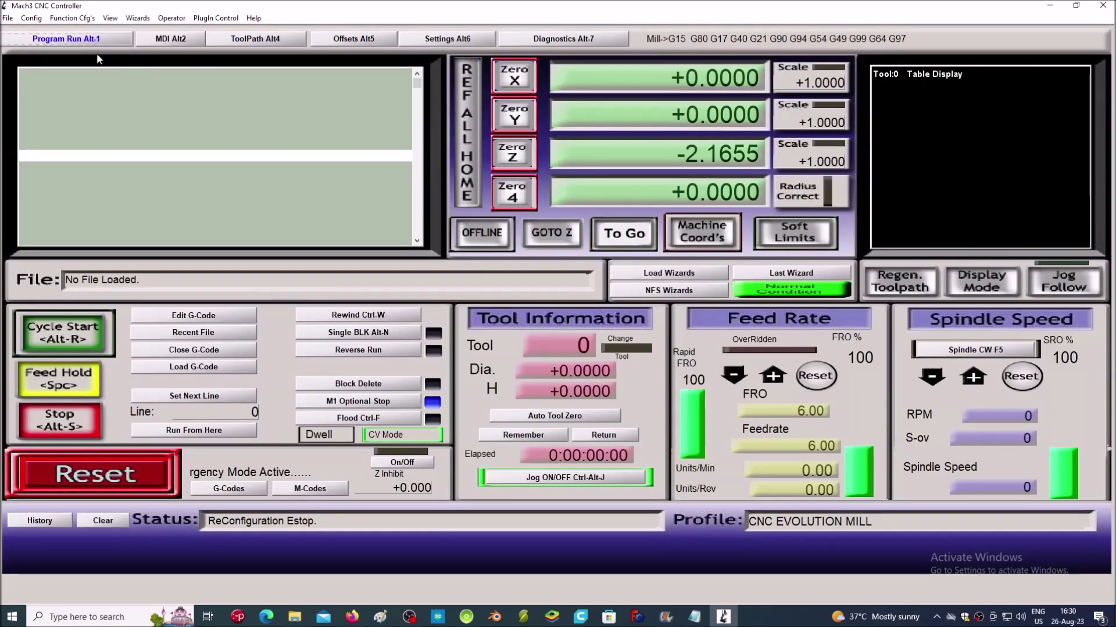
Step: Reset the emergency state, then save the Auto Tool Zero button's probe script and close the editor
{"action": "left_click", "coordinate": [130, 474]}
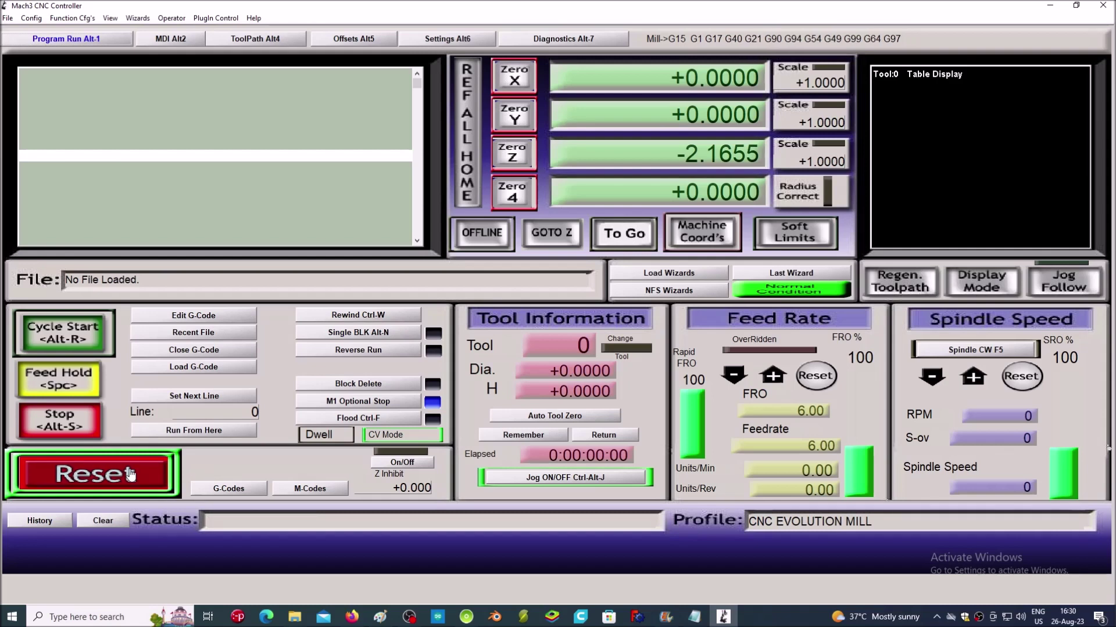
{"action": "left_click", "coordinate": [172, 20]}
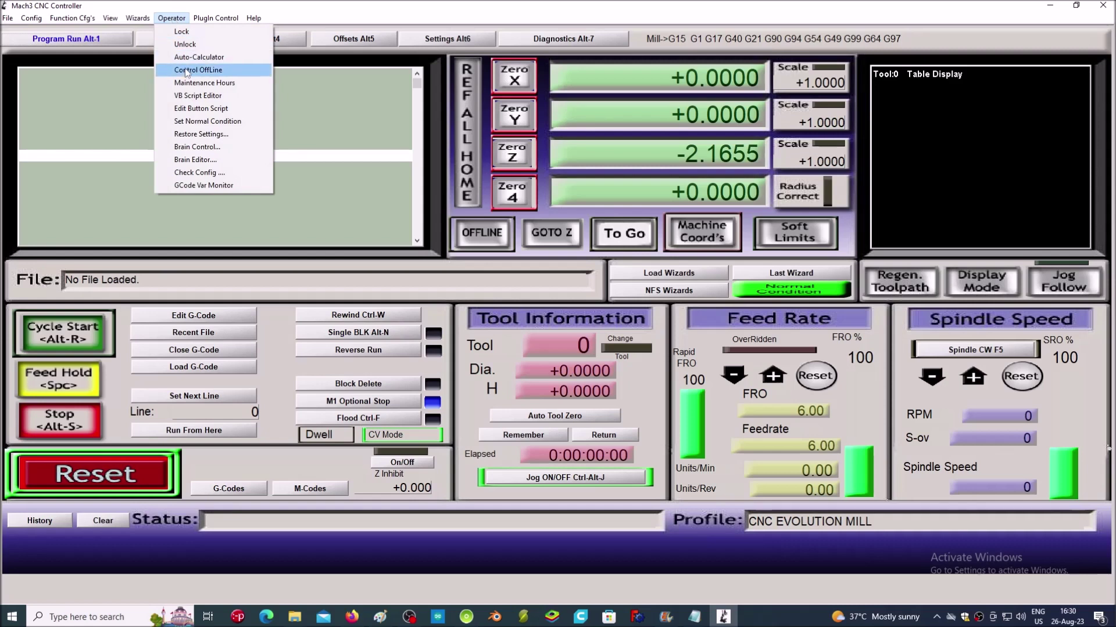
{"action": "left_click", "coordinate": [180, 109]}
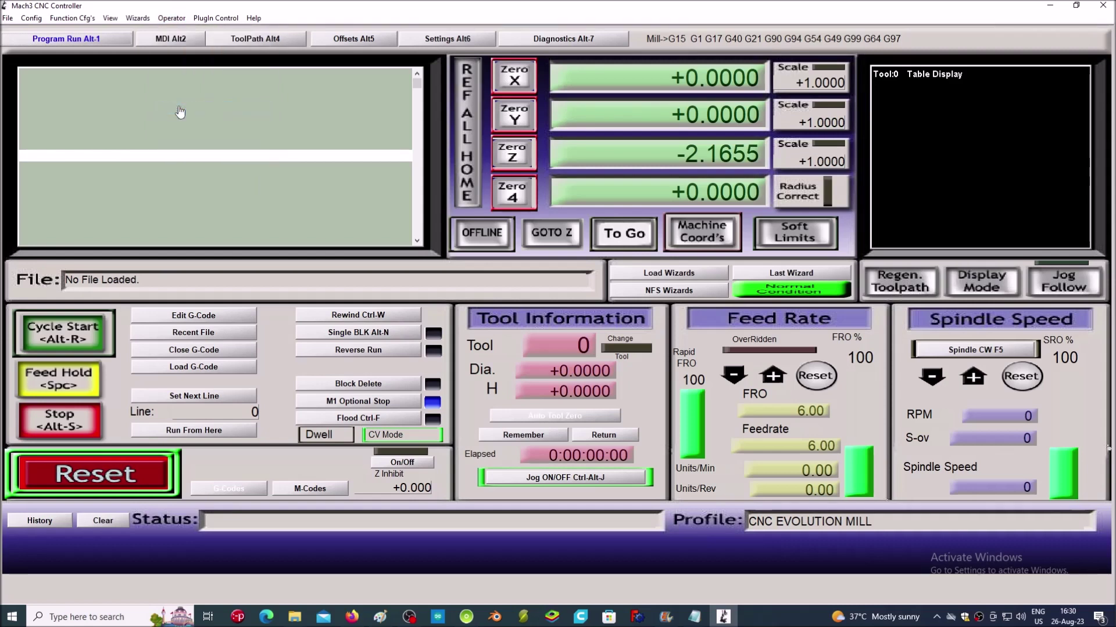
{"action": "left_click", "coordinate": [545, 417]}
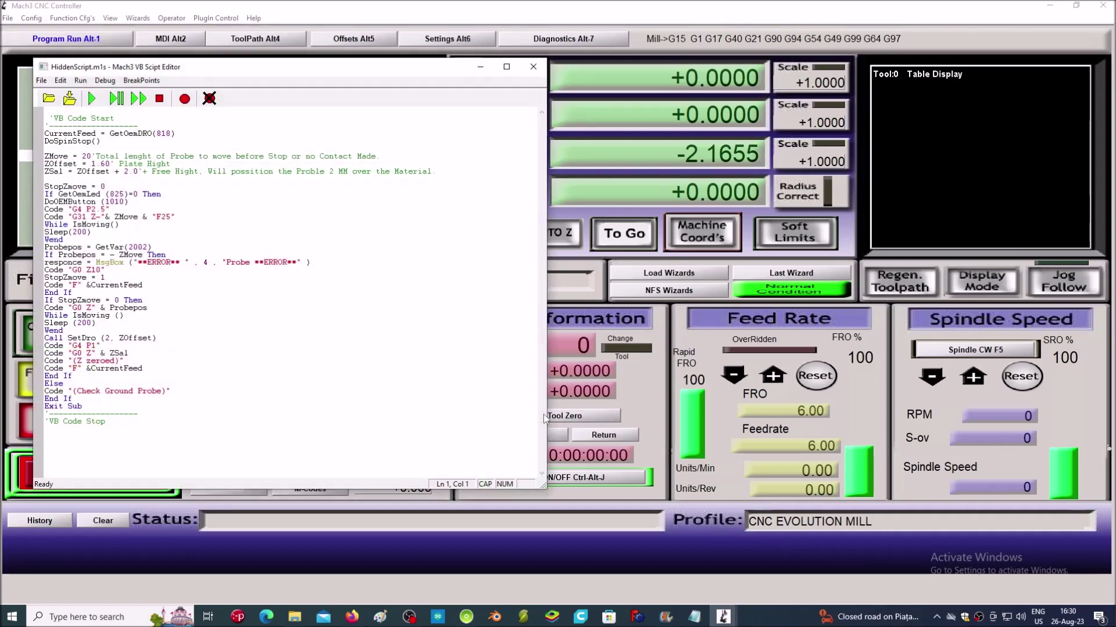
{"action": "left_click", "coordinate": [46, 83]}
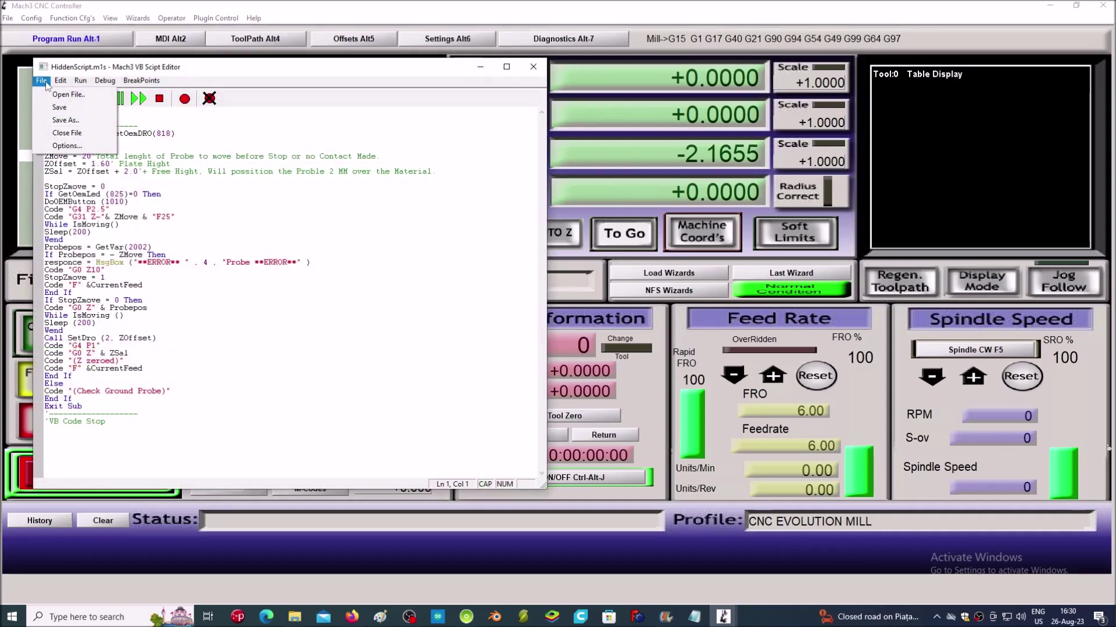
{"action": "left_click", "coordinate": [50, 107]}
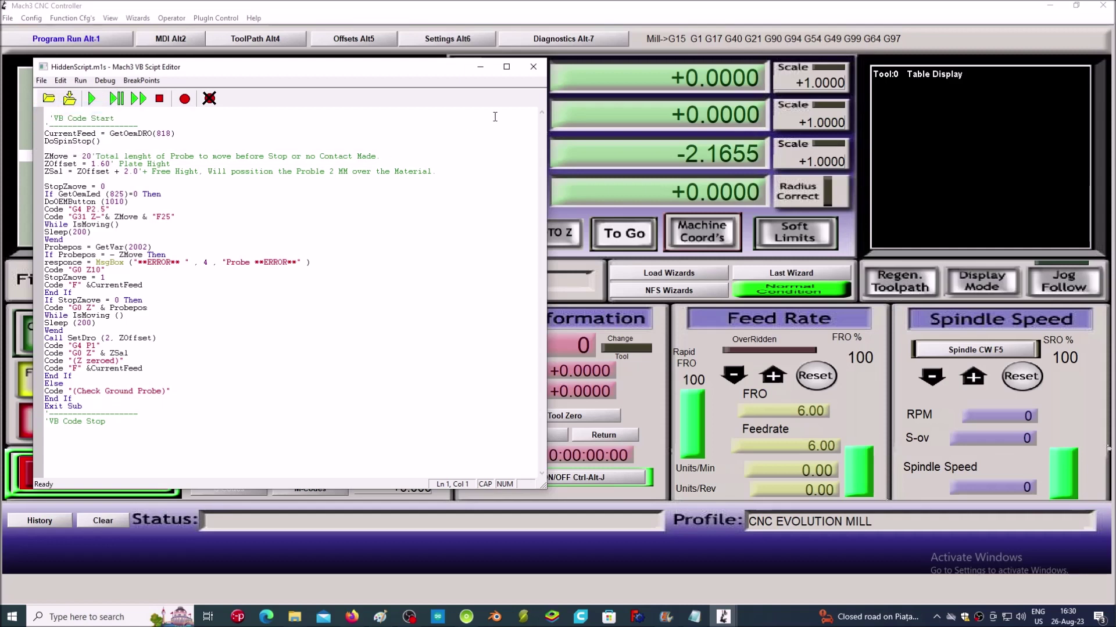
{"action": "left_click", "coordinate": [533, 68]}
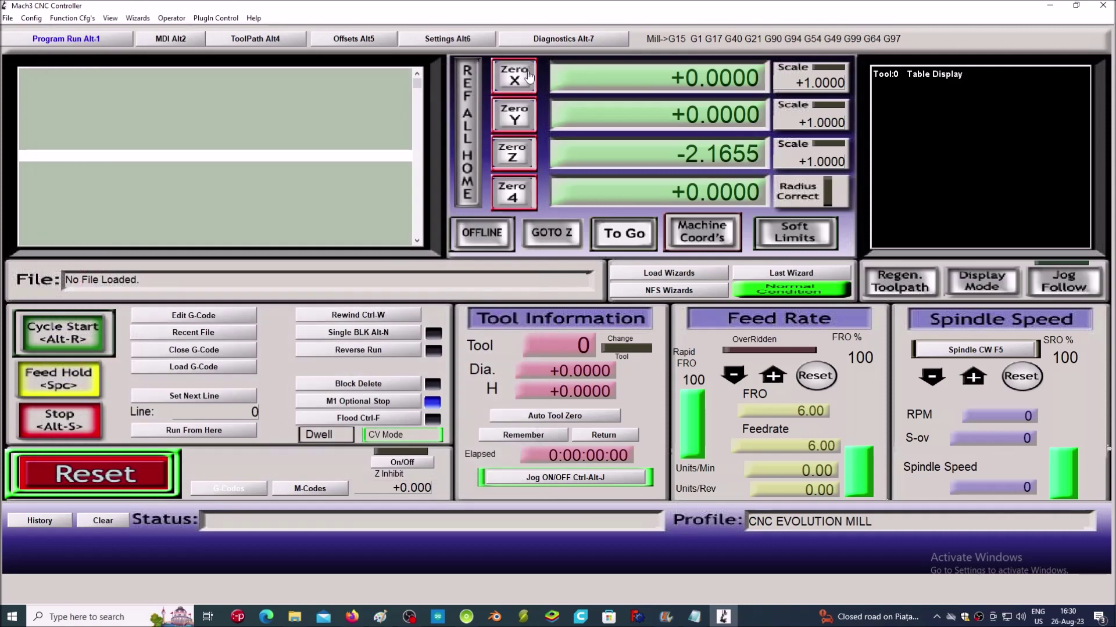
Step: Run Auto Tool Zero so the probe touches off and Z reads +3.6001
{"action": "left_click", "coordinate": [537, 417]}
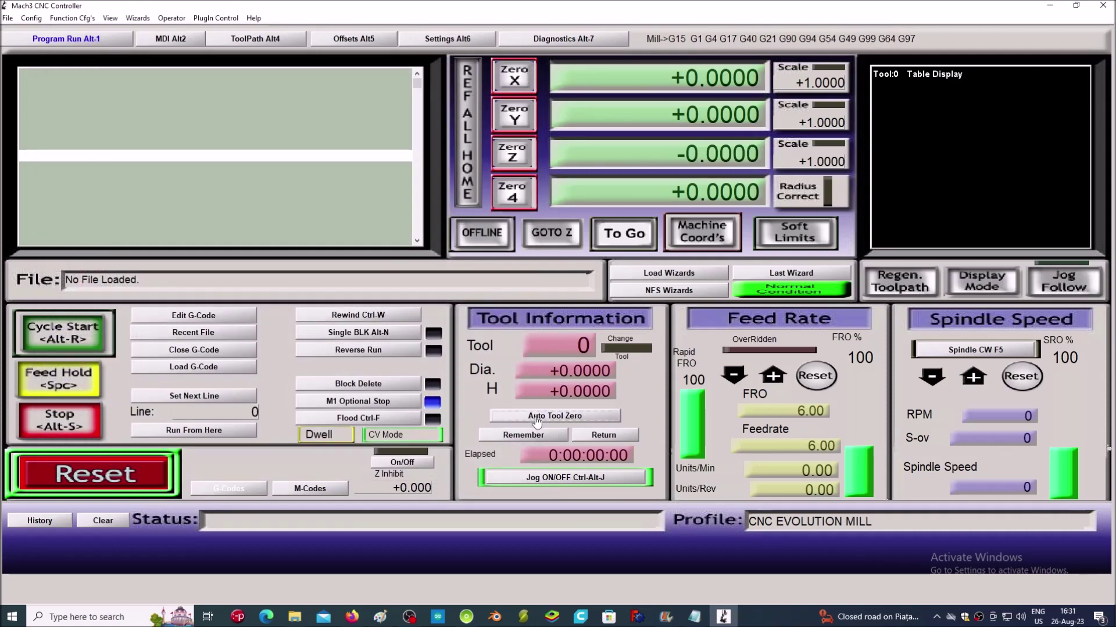